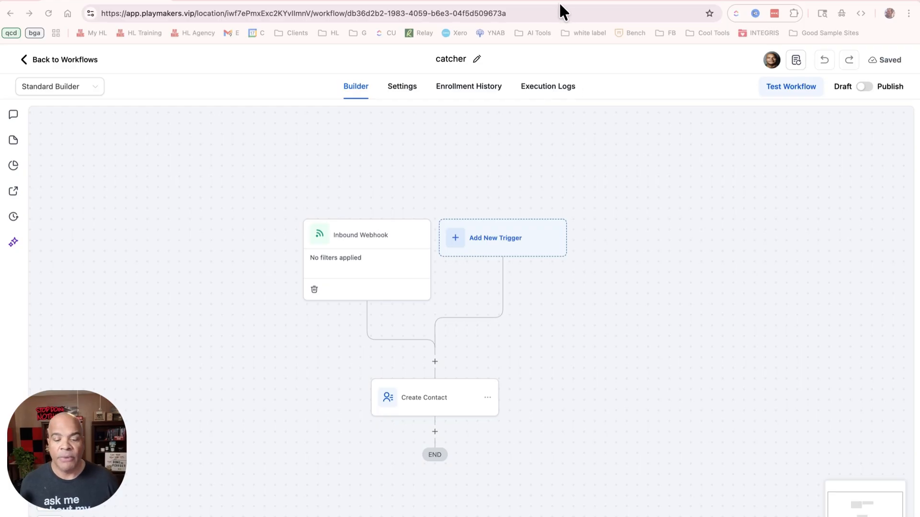
Switch to the Facebook group post about affiliate purchase counts and read the question, workflow screenshots and comment thread
left_click(493, 1)
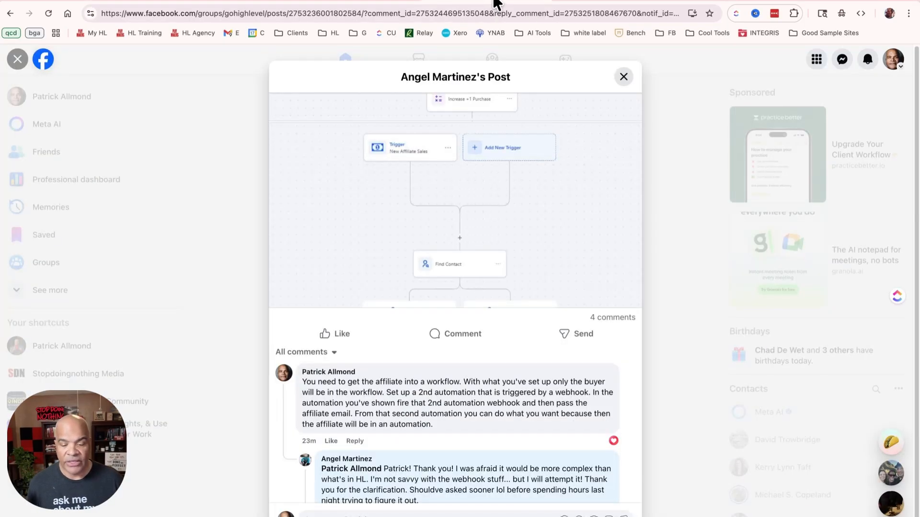
scroll(525, 242, "up", 5)
scroll(525, 242, "up", 2)
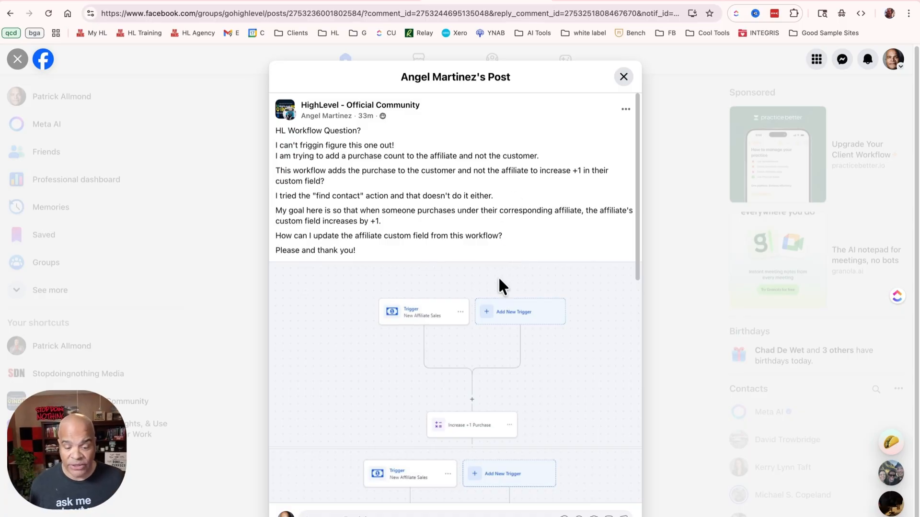
scroll(554, 263, "down", 5)
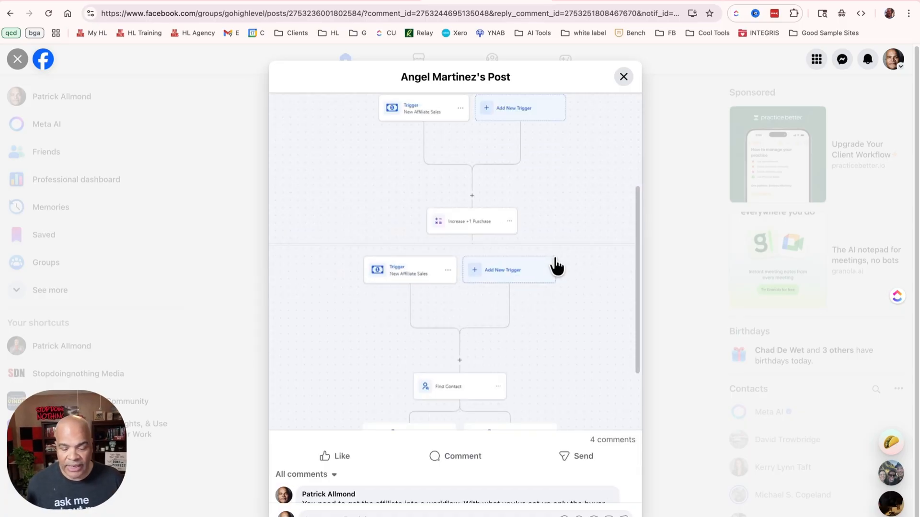
scroll(547, 258, "up", 5)
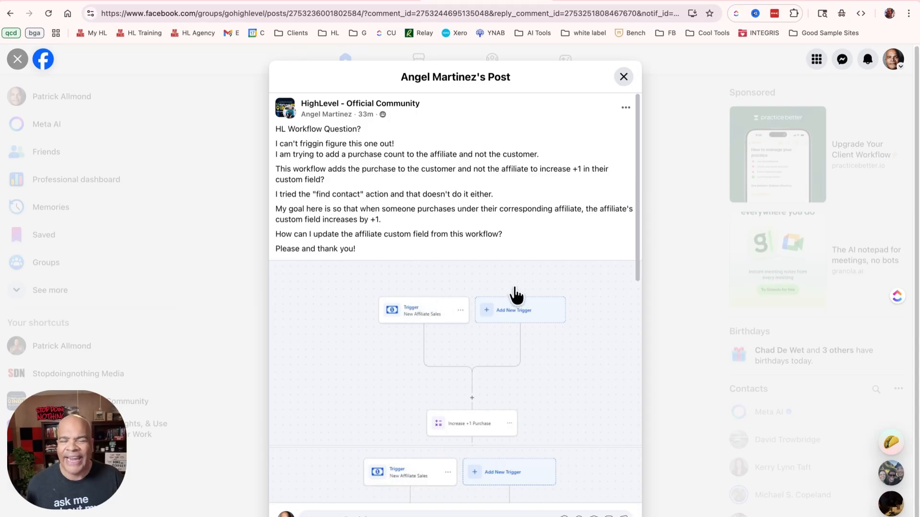
scroll(550, 304, "down", 5)
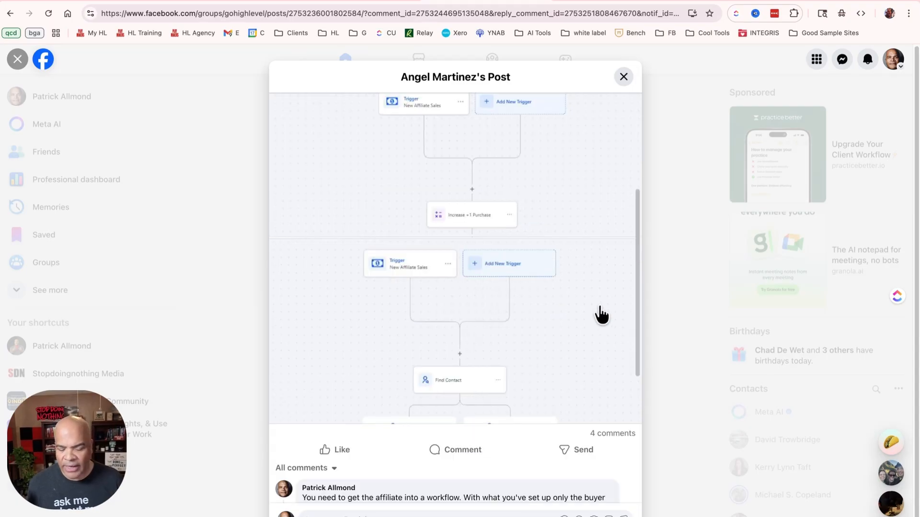
scroll(583, 310, "down", 4)
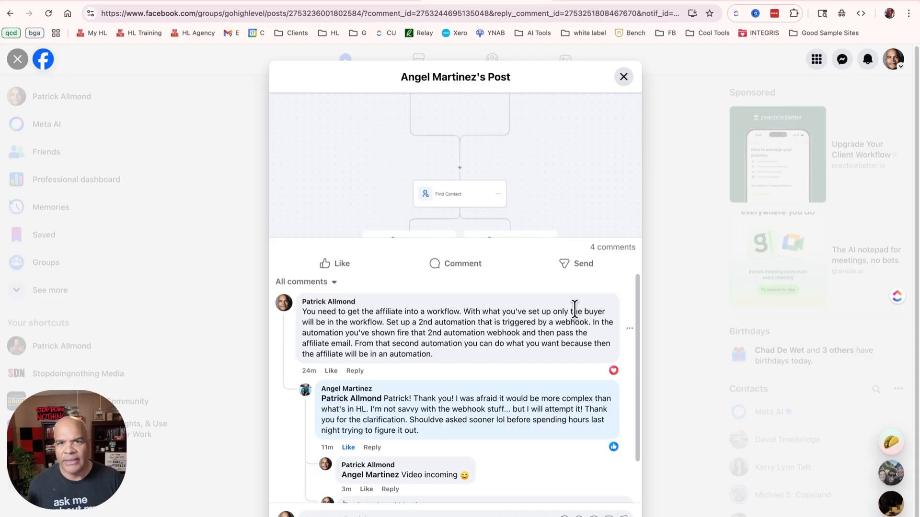
scroll(510, 346, "down", 2)
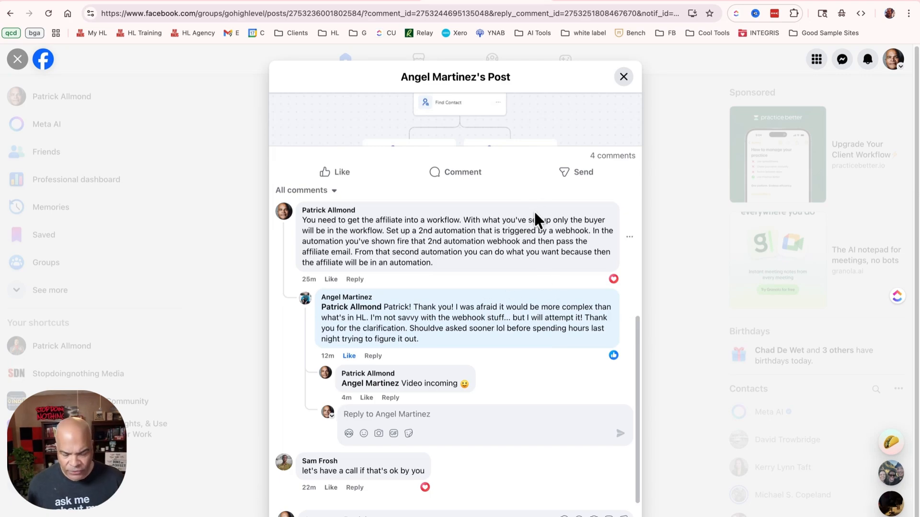
scroll(527, 220, "up", 9)
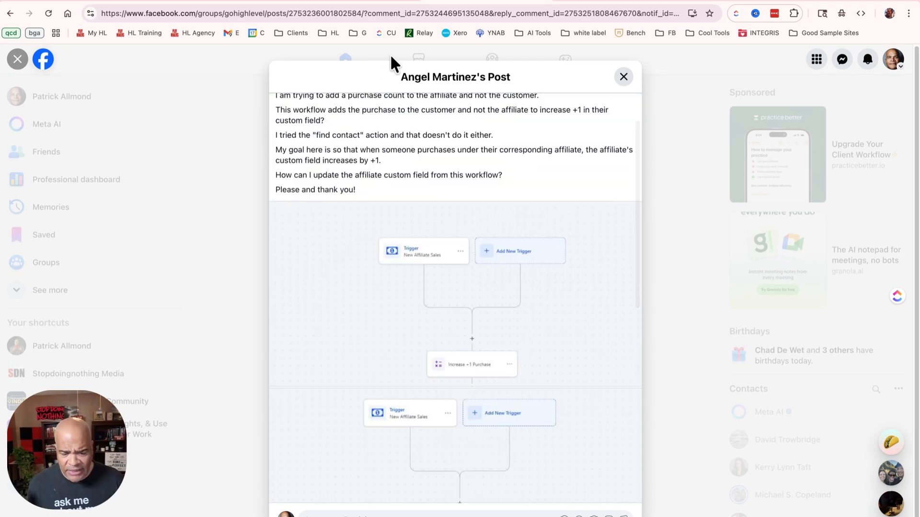
Switch to the pitcher workflow in HighLevel and examine its Form Submitted trigger, Note action and Webhook action up close
left_click(352, 2)
left_click(245, 2)
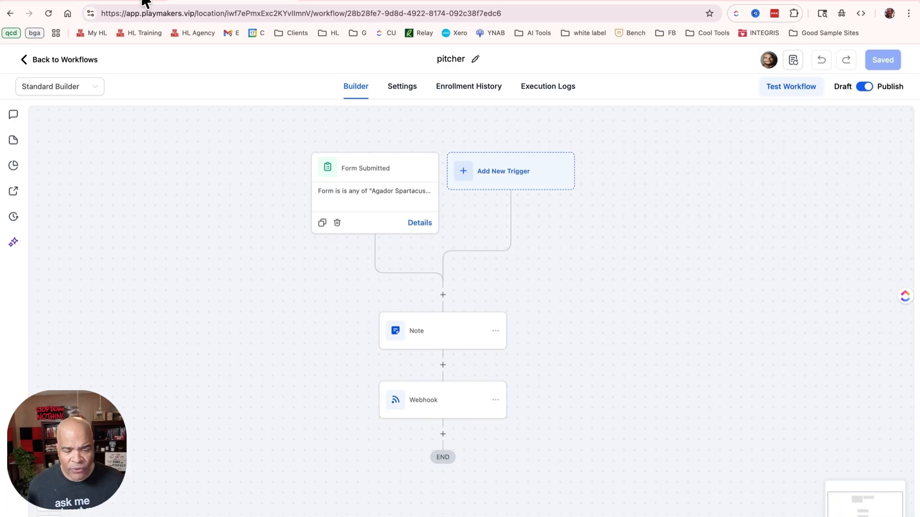
left_click(145, 2)
left_click(217, 2)
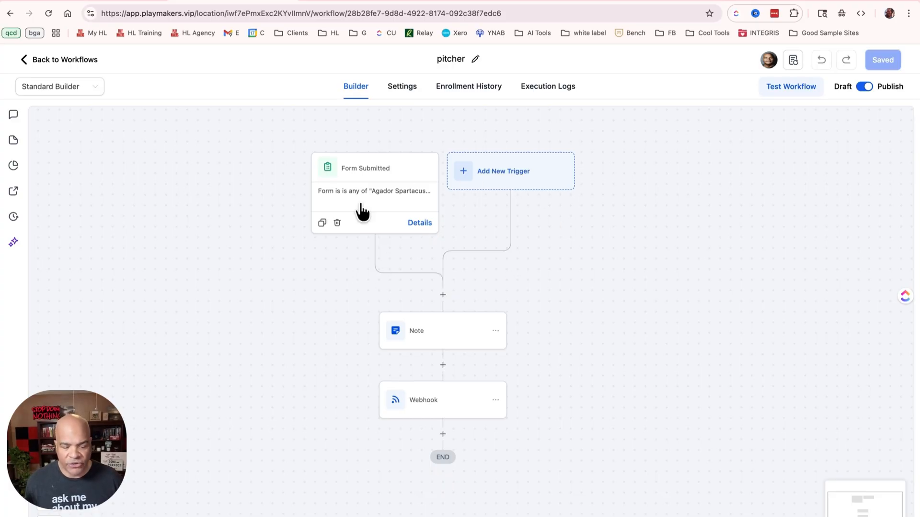
scroll(467, 235, "up", 1)
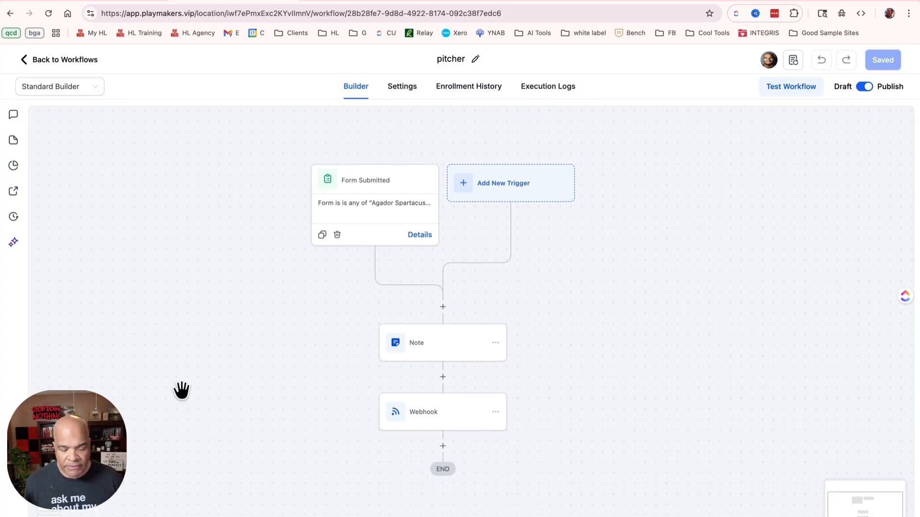
left_click(49, 500)
left_click(50, 501)
left_click(49, 500)
left_click_drag(670, 318, 821, 458)
left_click_drag(821, 406, 688, 232)
left_click_drag(659, 301, 691, 239)
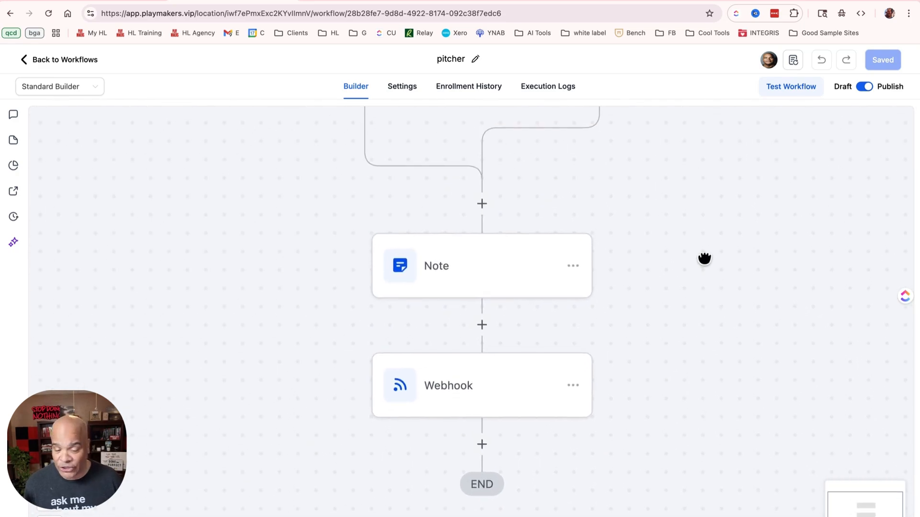
left_click_drag(704, 259, 681, 289)
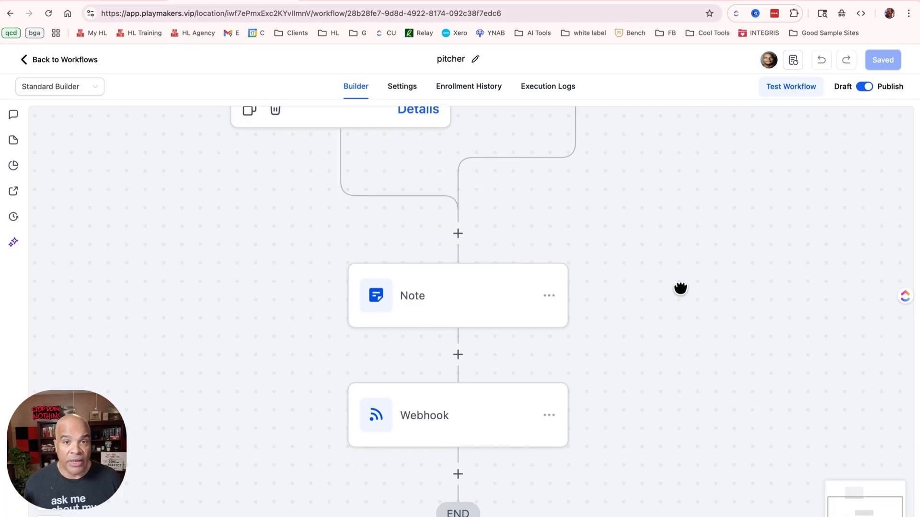
scroll(659, 242, "up", 5)
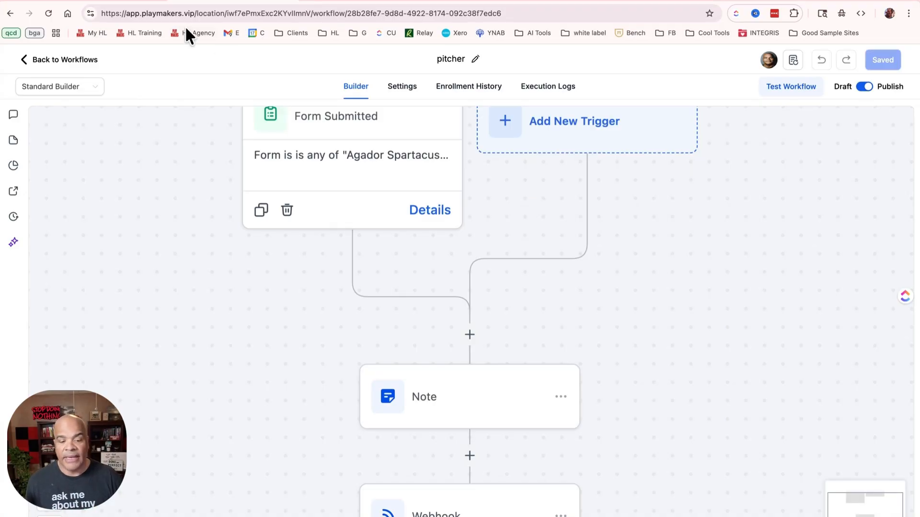
scroll(192, 138, "right", 1)
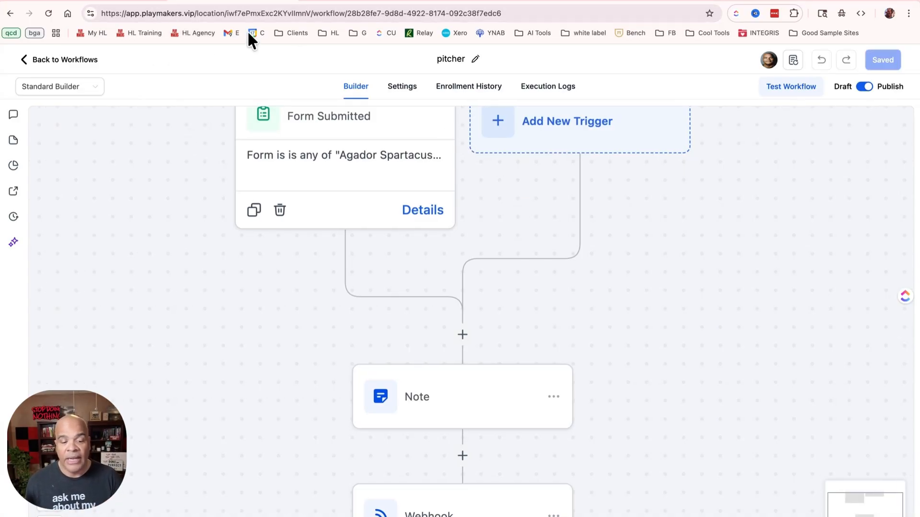
Go to the catcher workflow, view the settings of its Inbound Webhook trigger and close them without changes
left_click(127, 1)
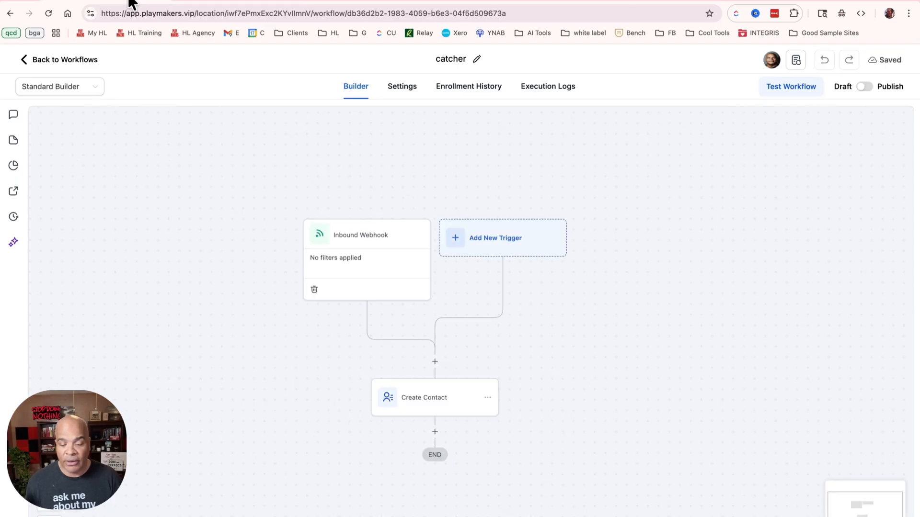
left_click(377, 275)
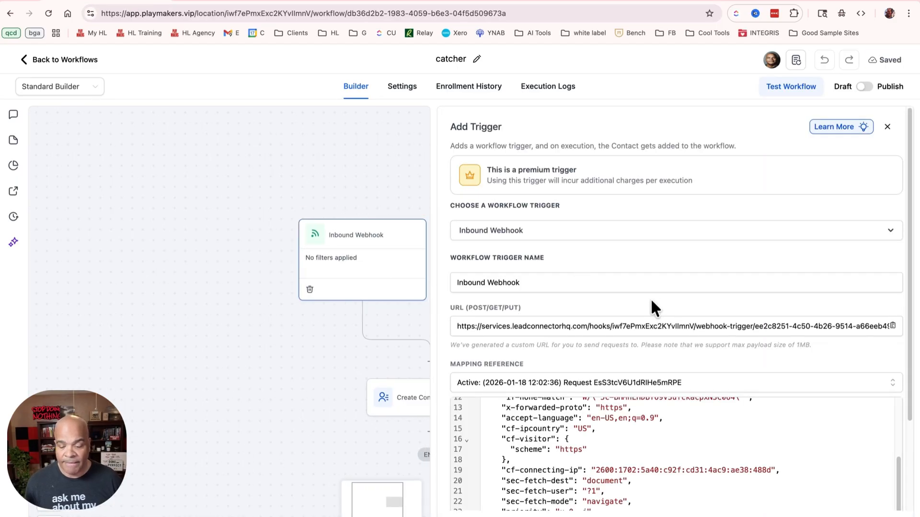
left_click(792, 516)
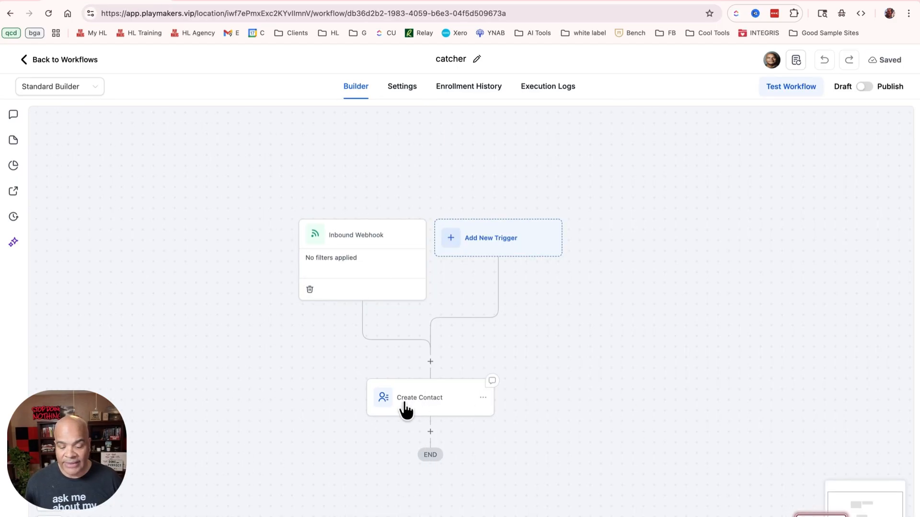
left_click_drag(636, 369, 648, 286)
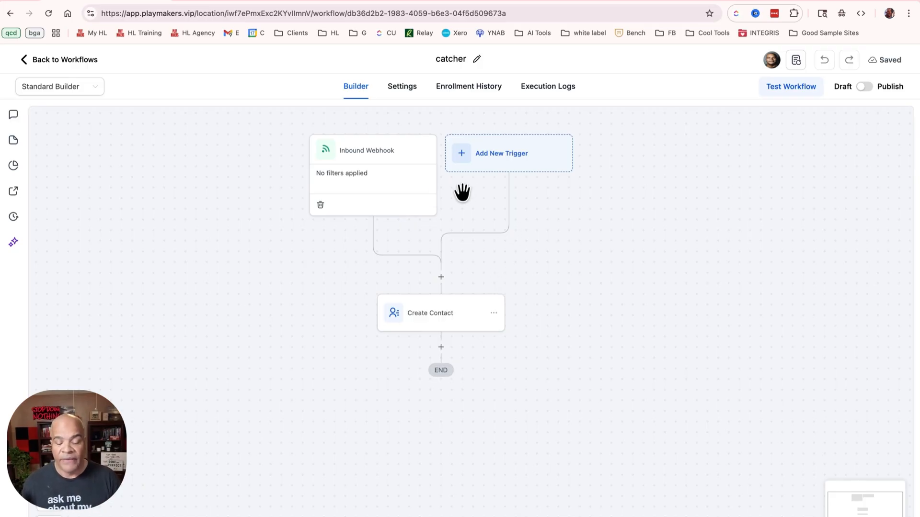
Open the catcher workflow's Inbound Webhook trigger and copy its webhook URL
scroll(389, 173, "right", 1)
left_click(388, 173)
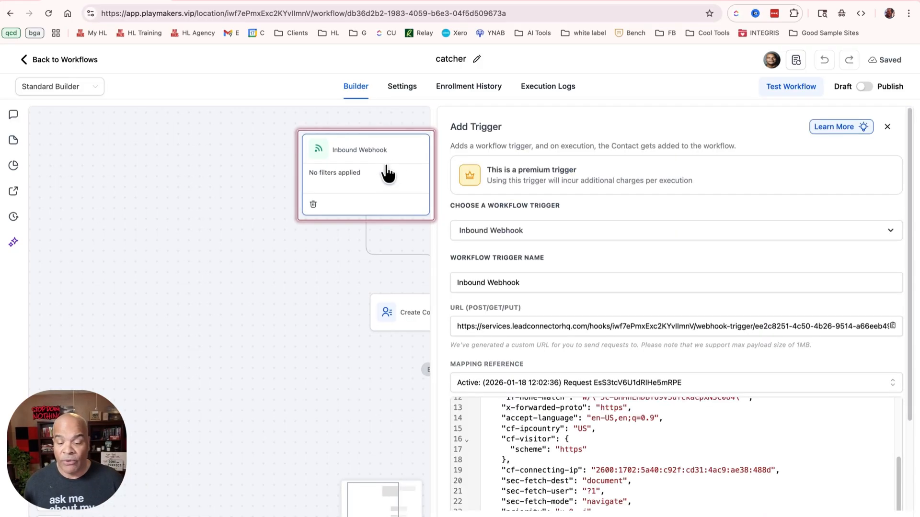
scroll(493, 331, "right", 1)
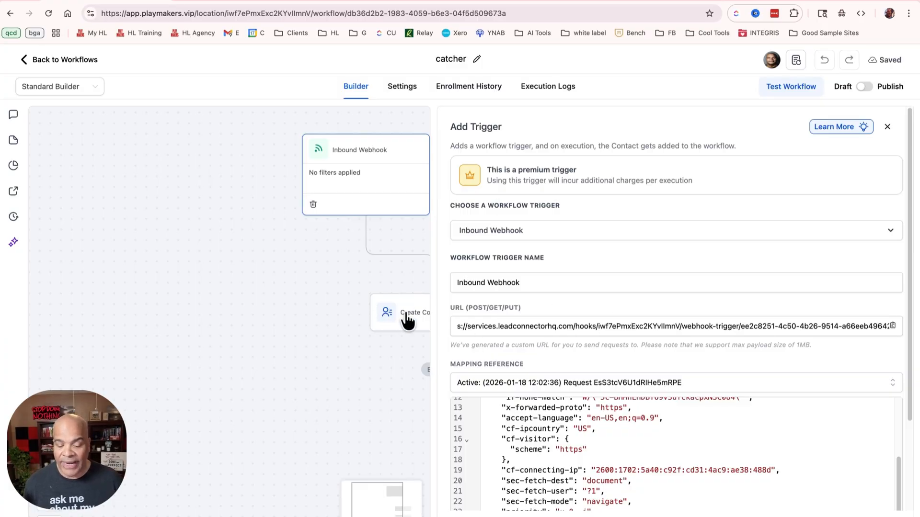
left_click(893, 327)
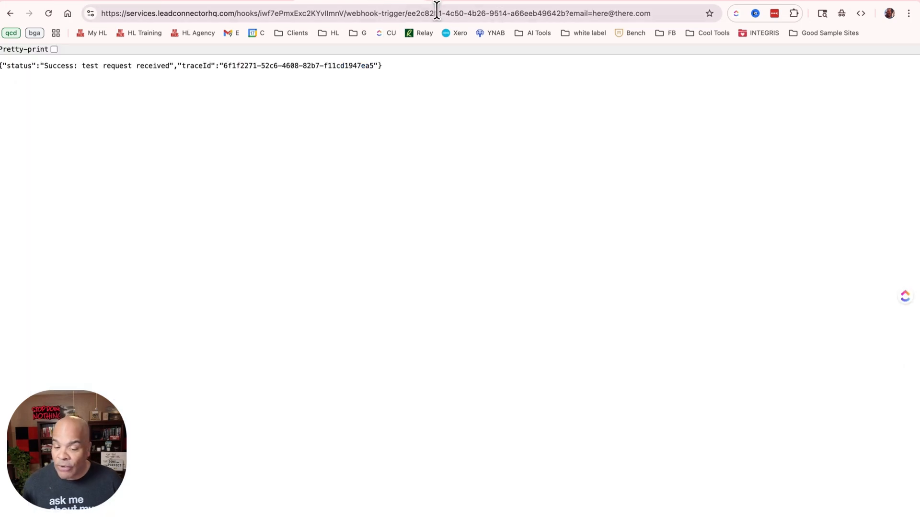
Send a test request from the browser to the copied webhook URL with an email query parameter containing the sample address
left_click(669, 14)
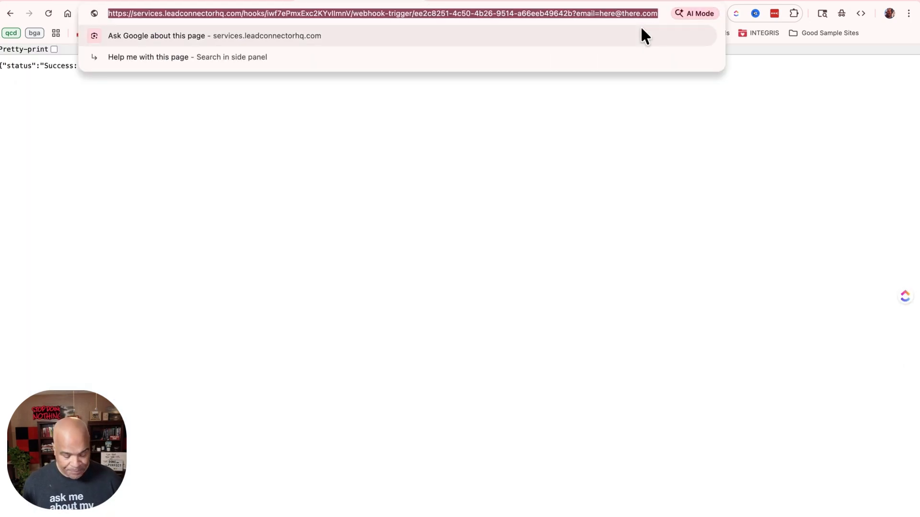
key("super+v")
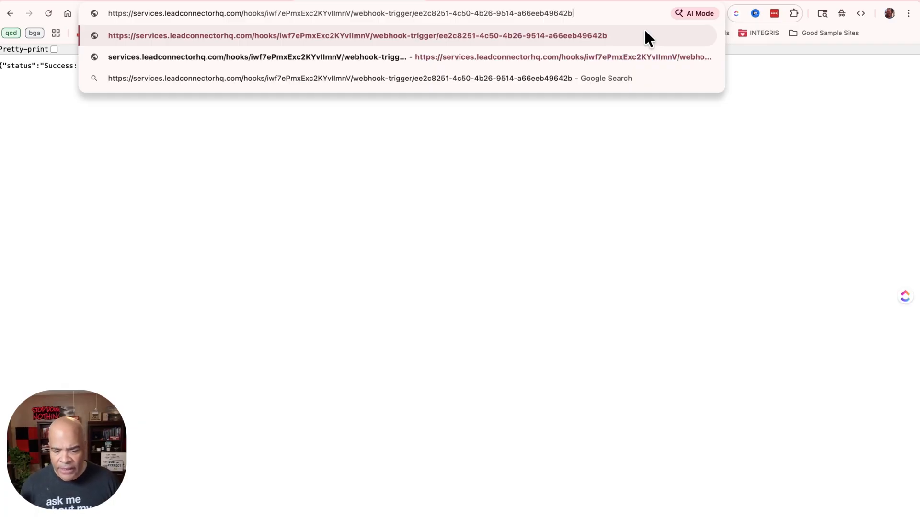
type("?email")
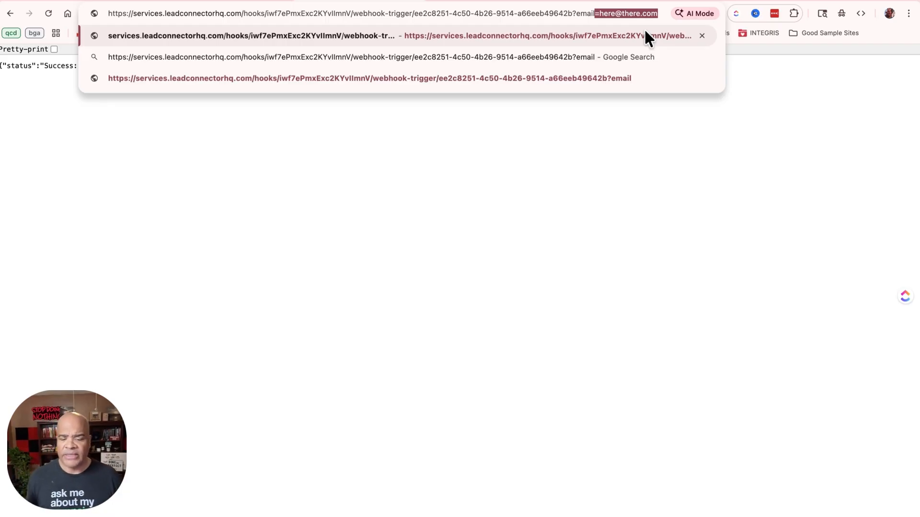
key("Return")
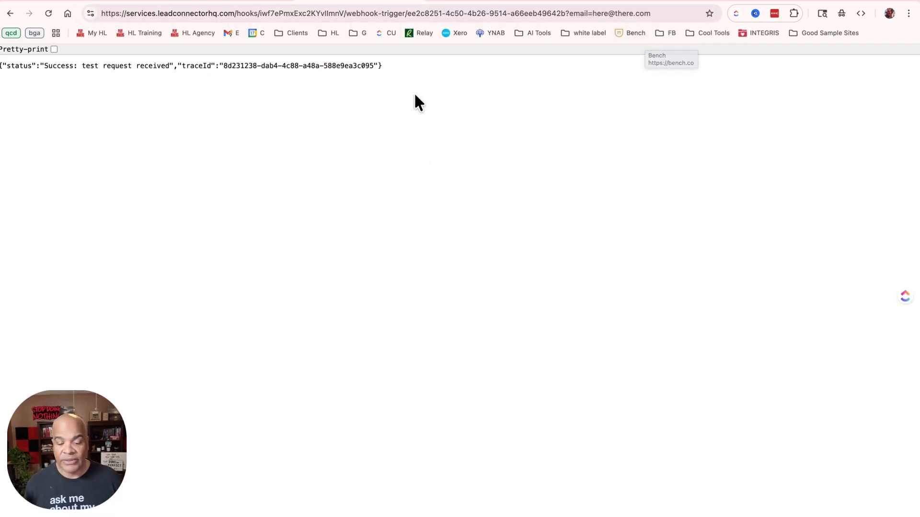
left_click_drag(423, 63, 19, 51)
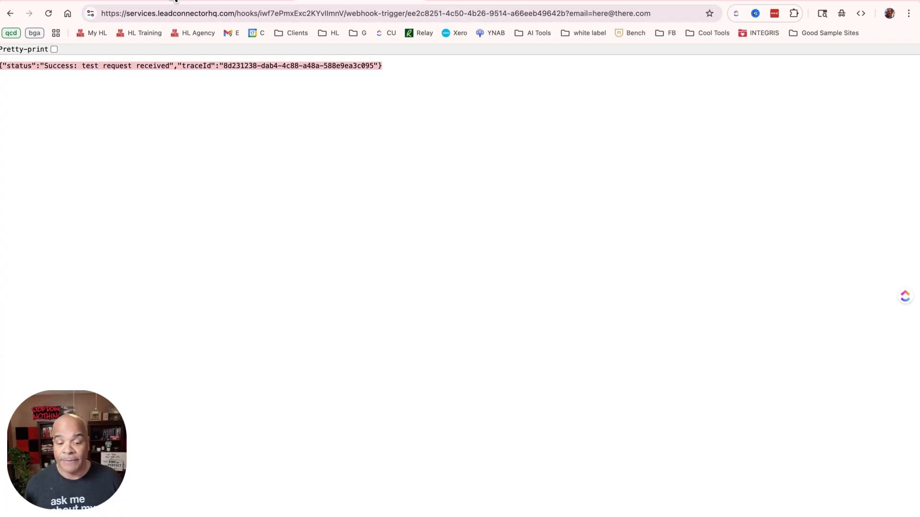
left_click(232, 0)
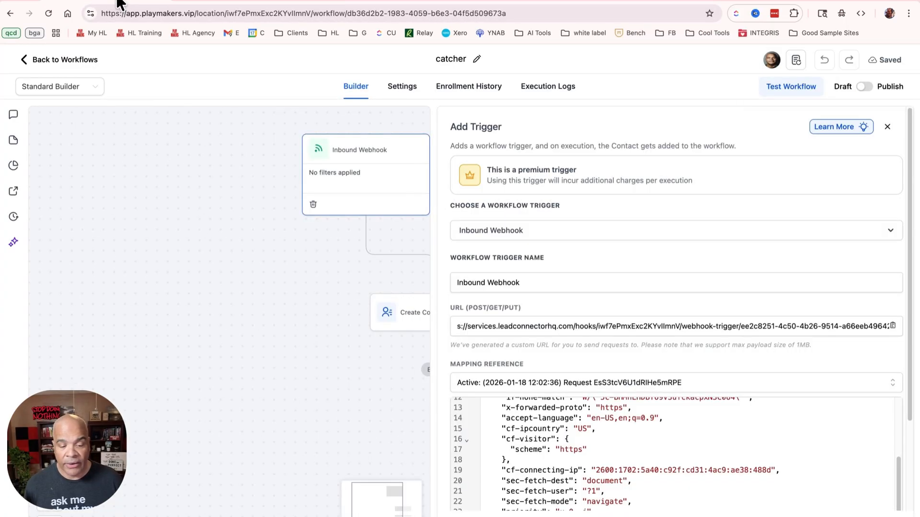
left_click(120, 1)
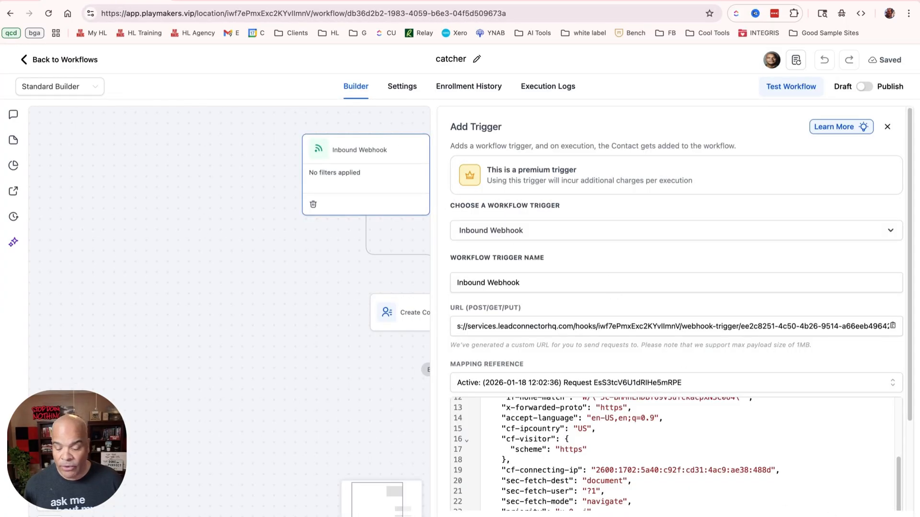
left_click(831, 514)
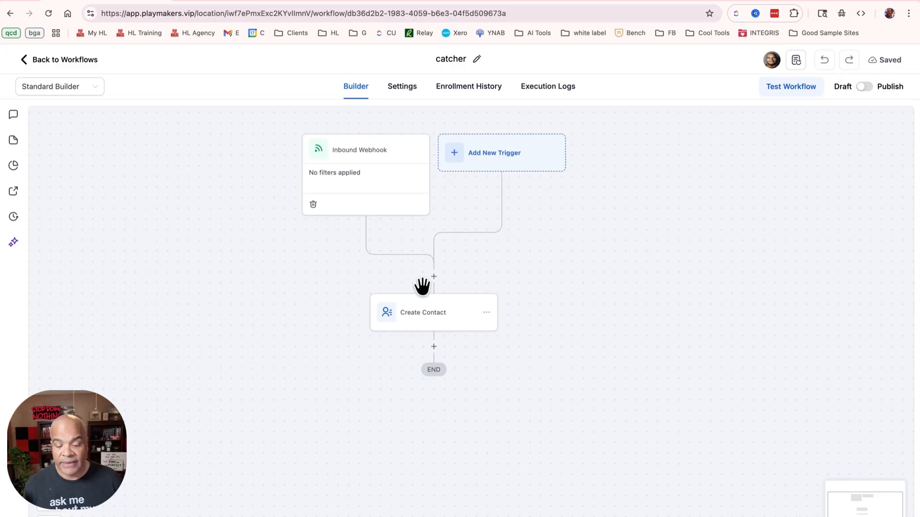
left_click(364, 203)
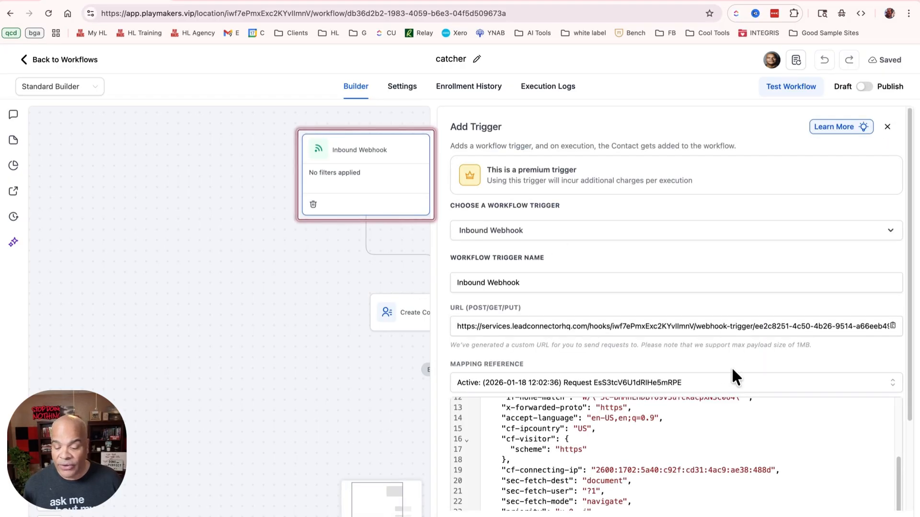
left_click(722, 383)
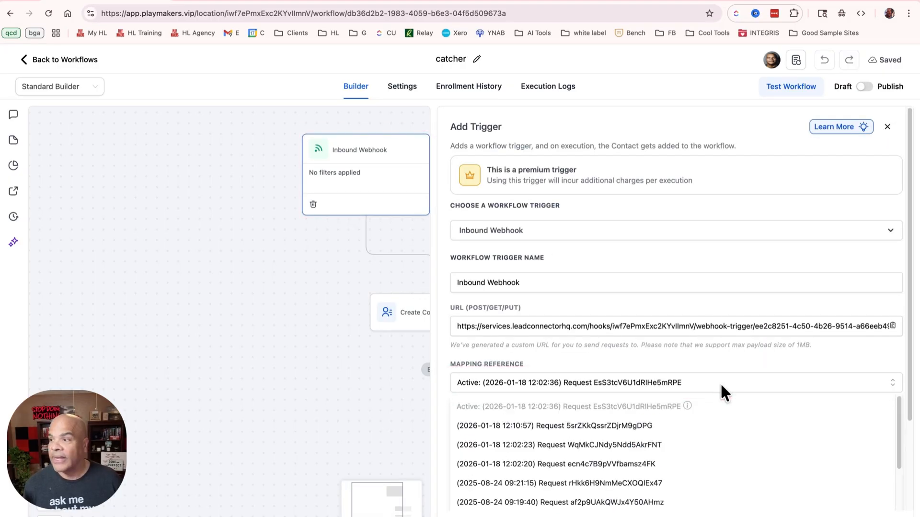
left_click(623, 426)
Examine the selected request's payload from its beginning, checking the email under queryParams
scroll(776, 401, "down", 3)
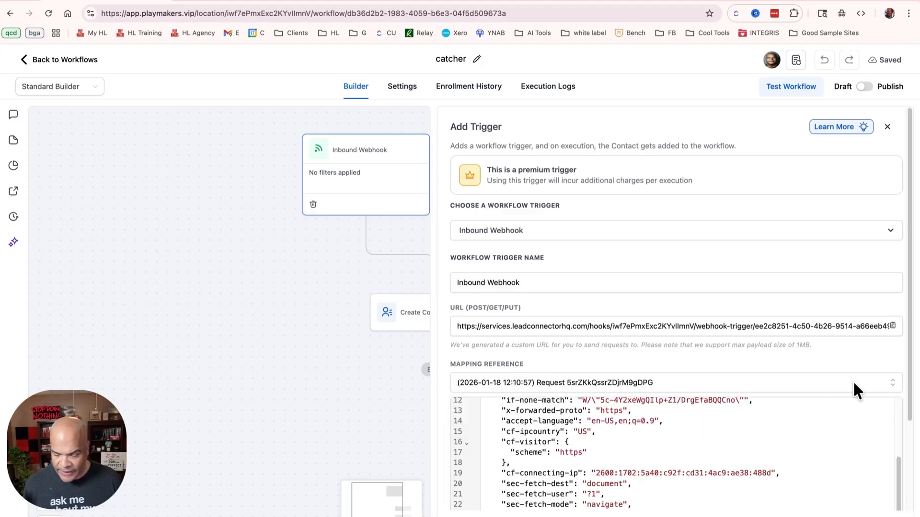
left_click(898, 405)
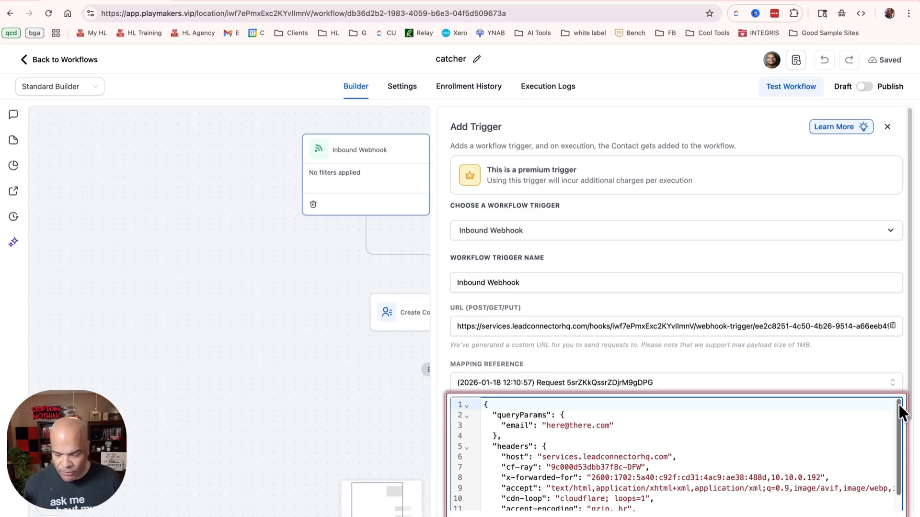
left_click_drag(623, 427, 488, 407)
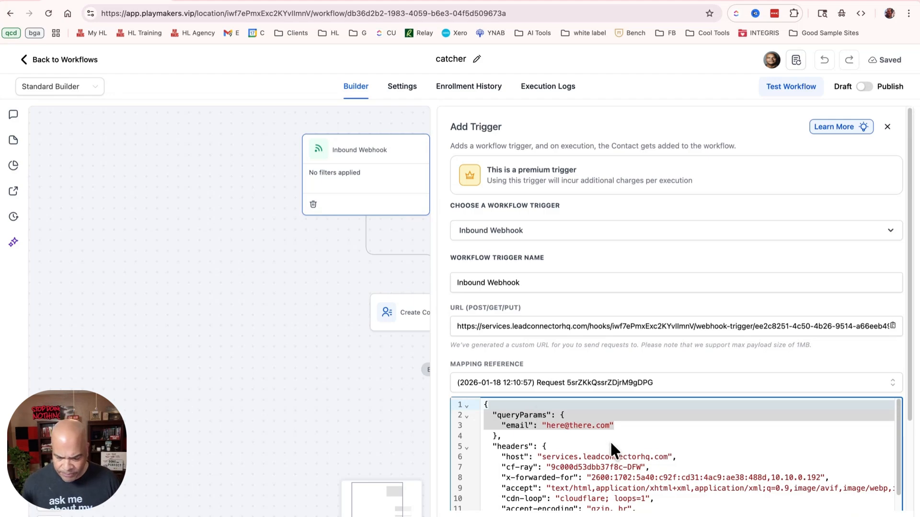
Save the Inbound Webhook trigger and insert its Query Params Email value into the Create Contact action's Email field
left_click(822, 515)
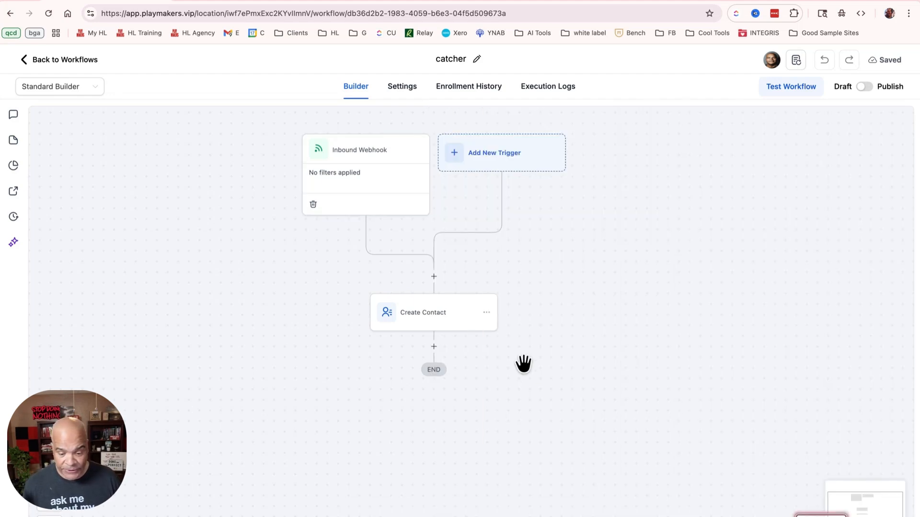
left_click(437, 323)
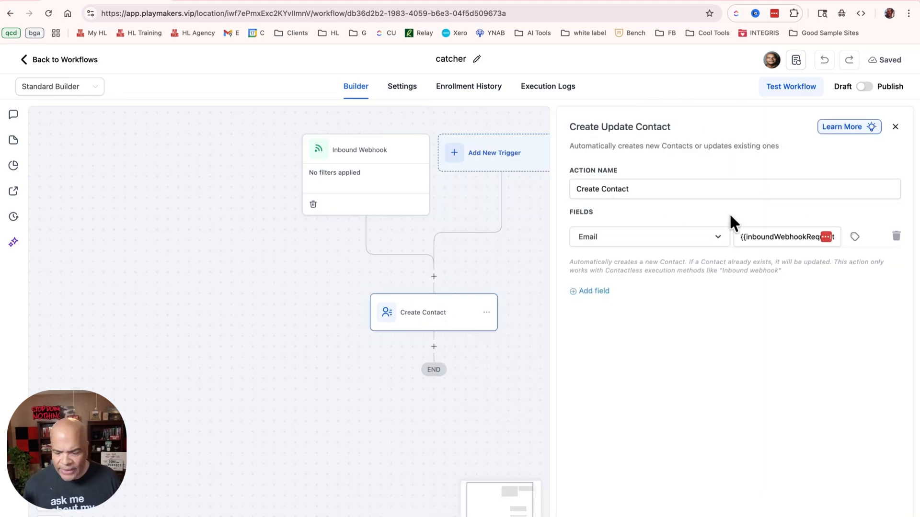
left_click(781, 237)
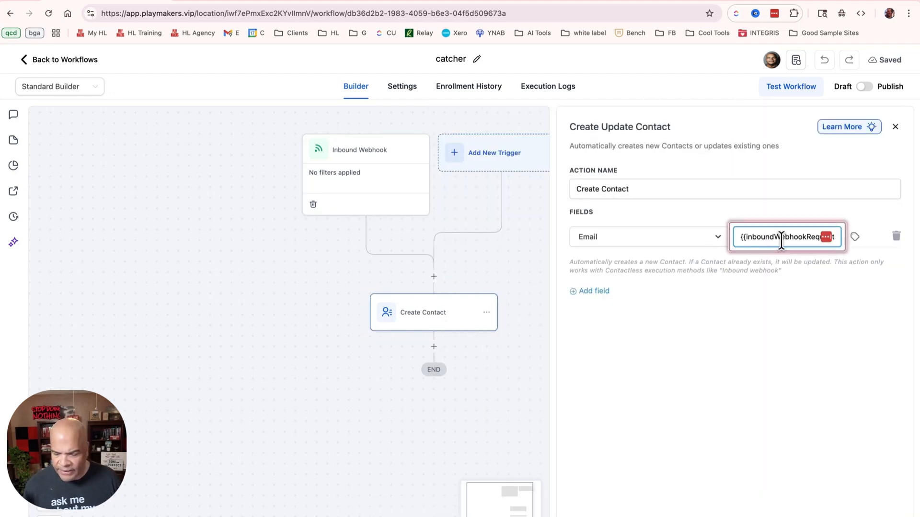
left_click(852, 238)
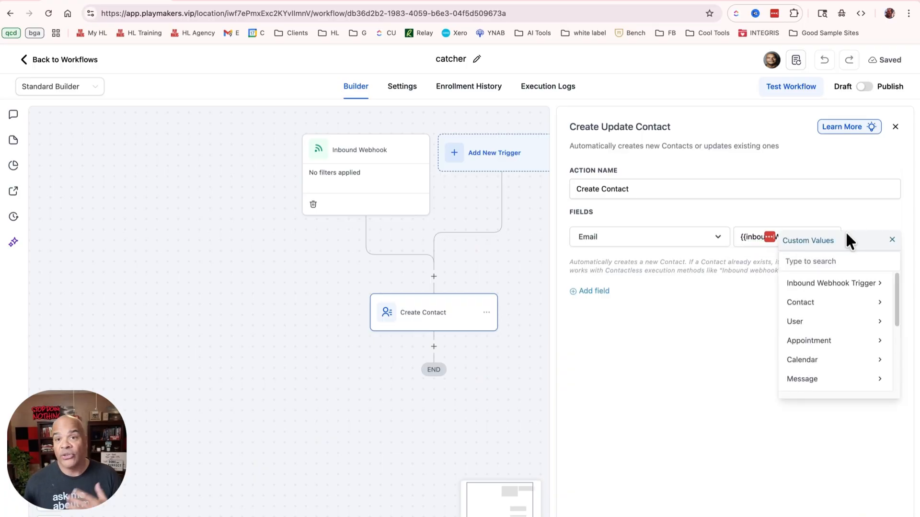
left_click(852, 292)
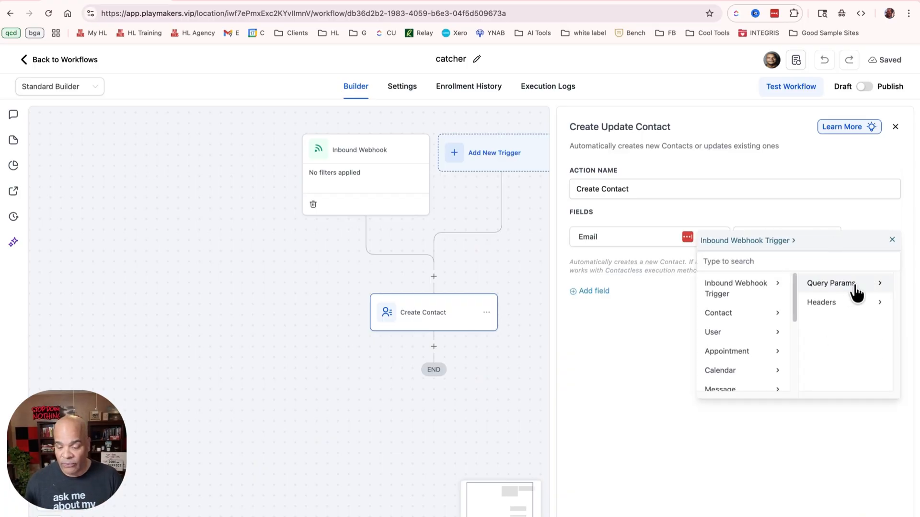
left_click(853, 292)
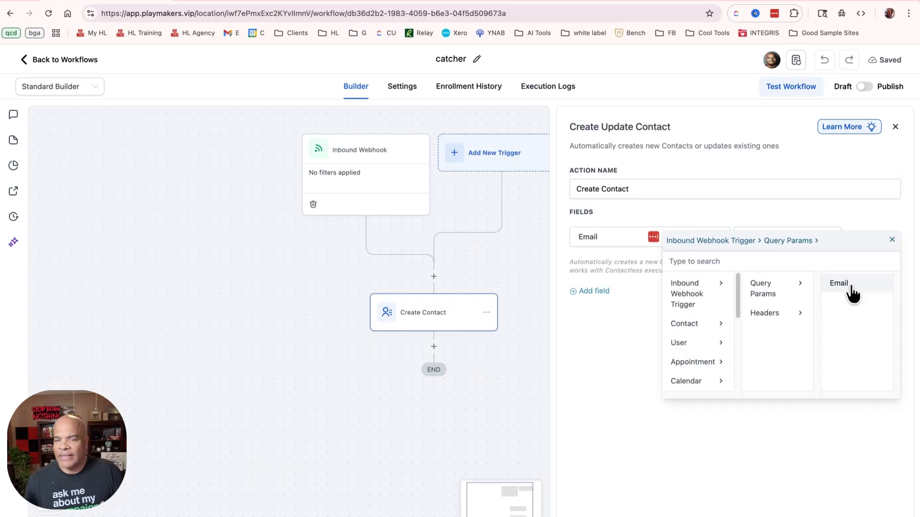
left_click(852, 292)
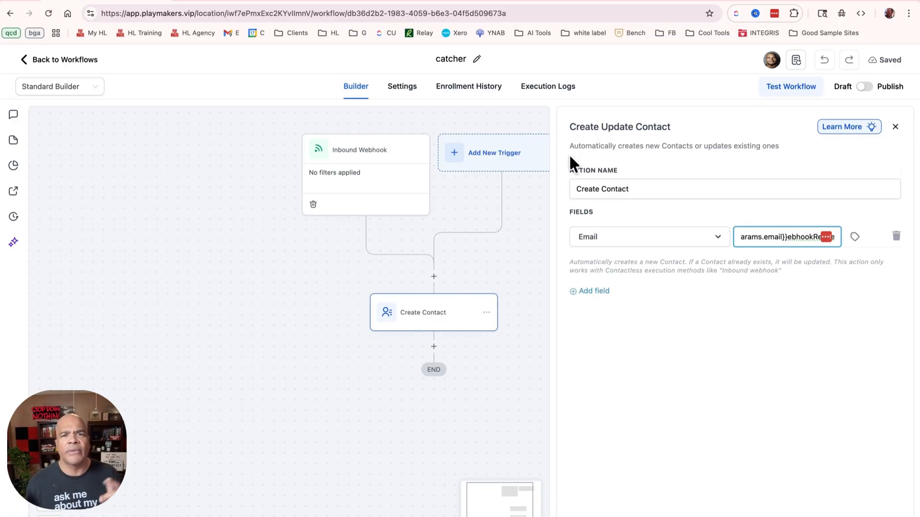
left_click(604, 290)
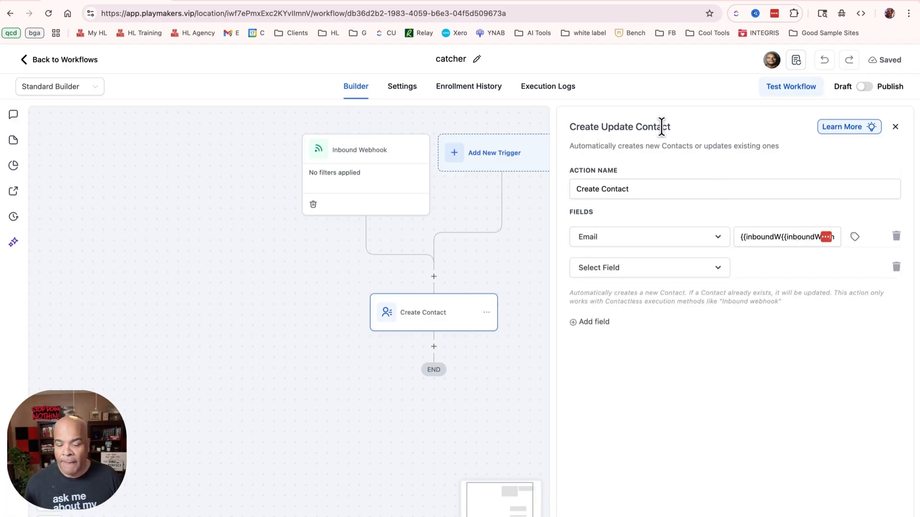
left_click(859, 516)
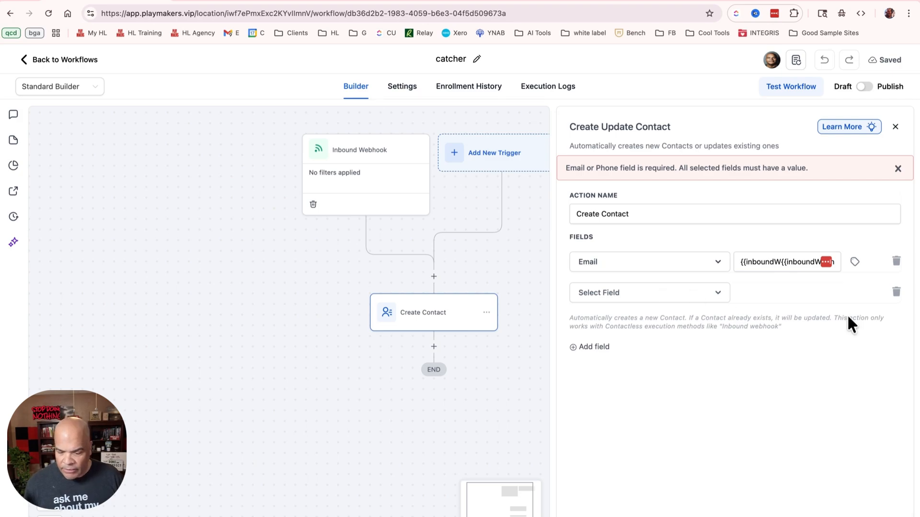
left_click(897, 292)
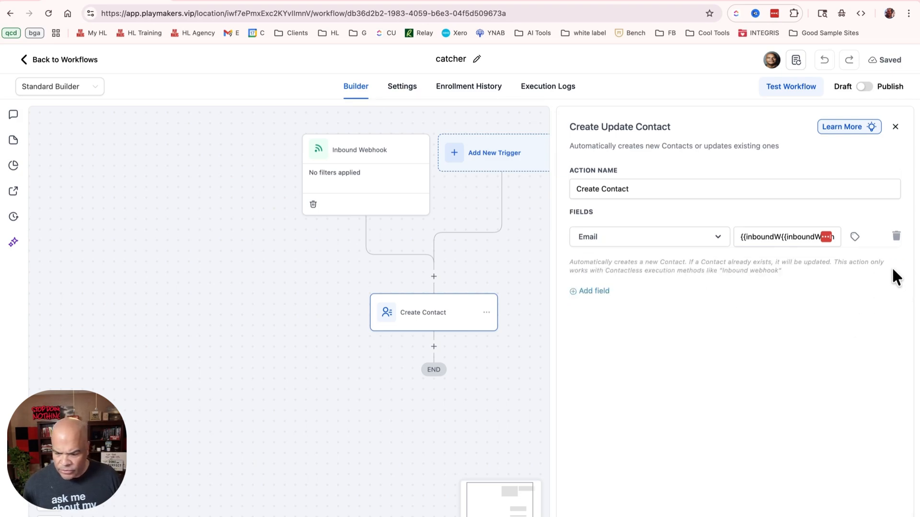
Save the Create Contact action, then publish and save the catcher workflow
left_click(876, 516)
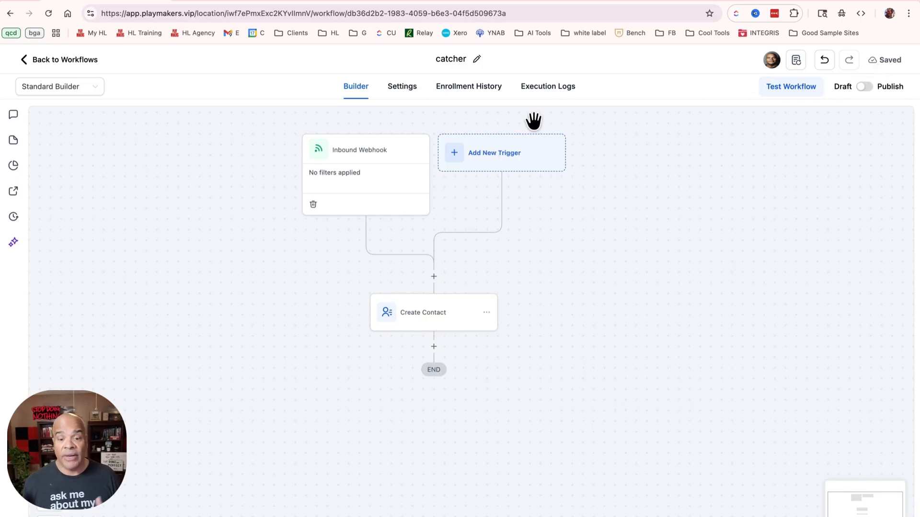
left_click(865, 87)
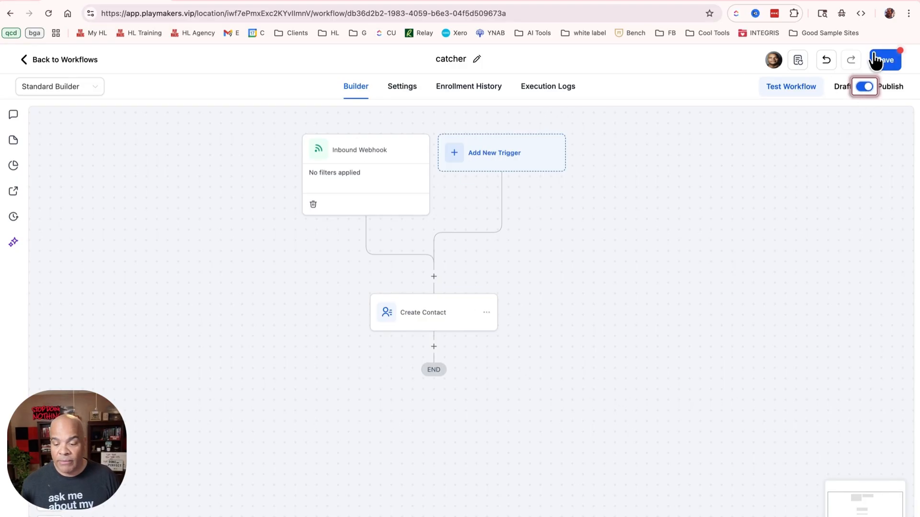
left_click(877, 61)
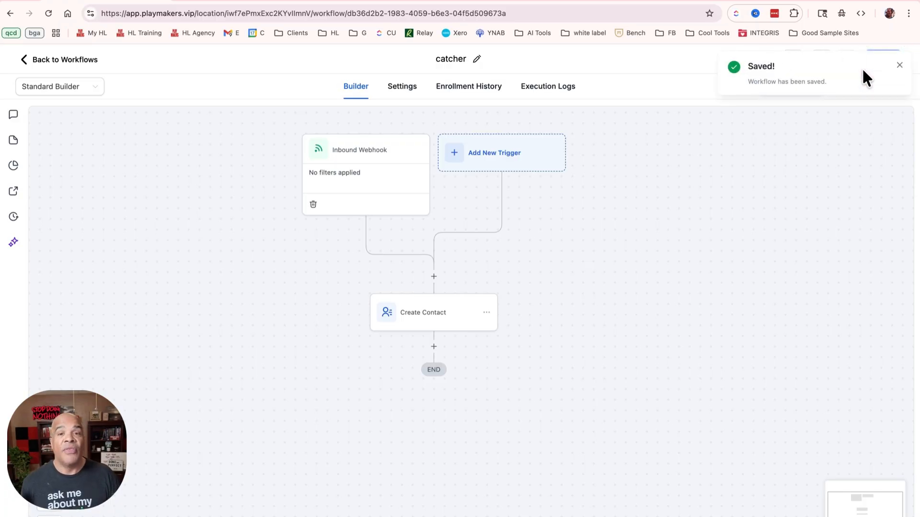
Open the pitcher workflow's Webhook action and compare its custom data key and value with the test request's query parameter
left_click(247, 2)
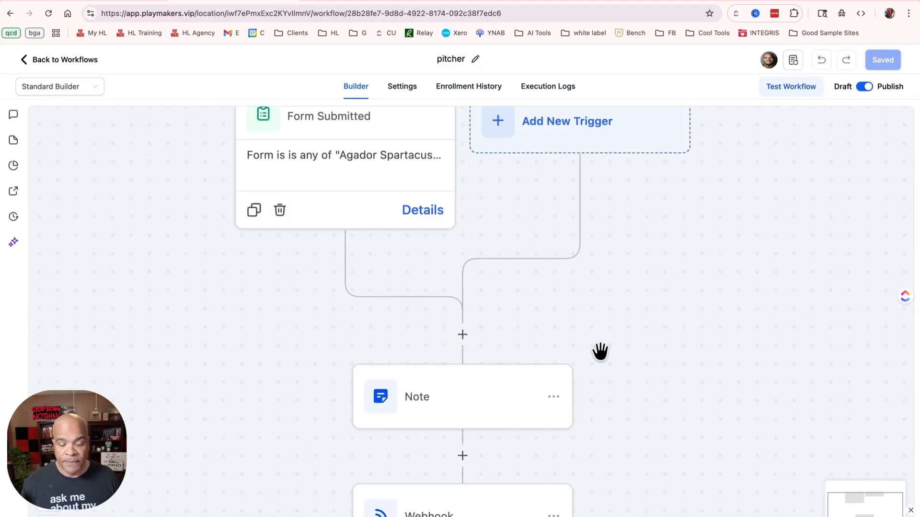
left_click_drag(652, 361, 648, 197)
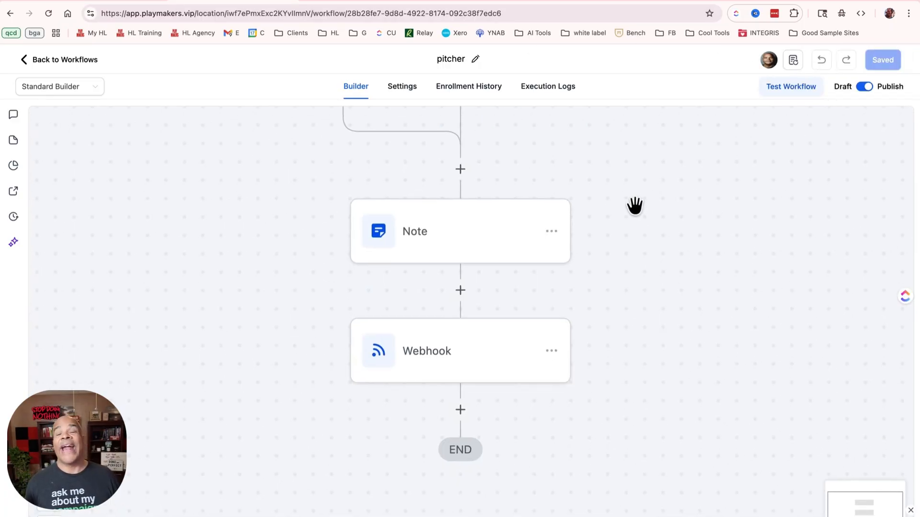
left_click(467, 344)
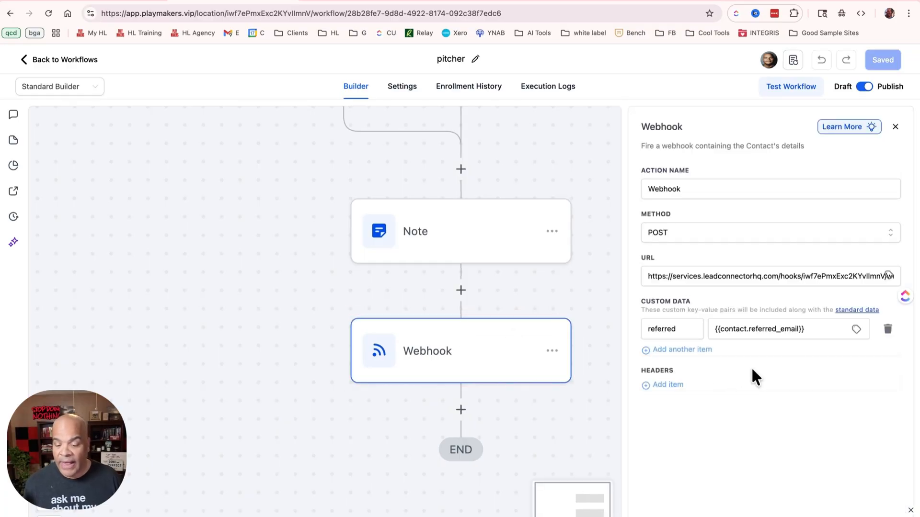
left_click(750, 328)
left_click_drag(749, 329, 799, 329)
left_click(813, 328)
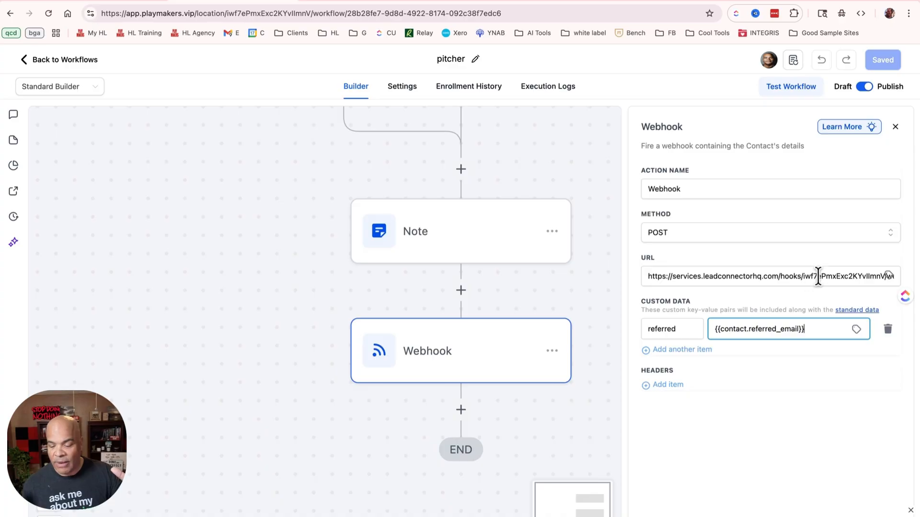
left_click(354, 2)
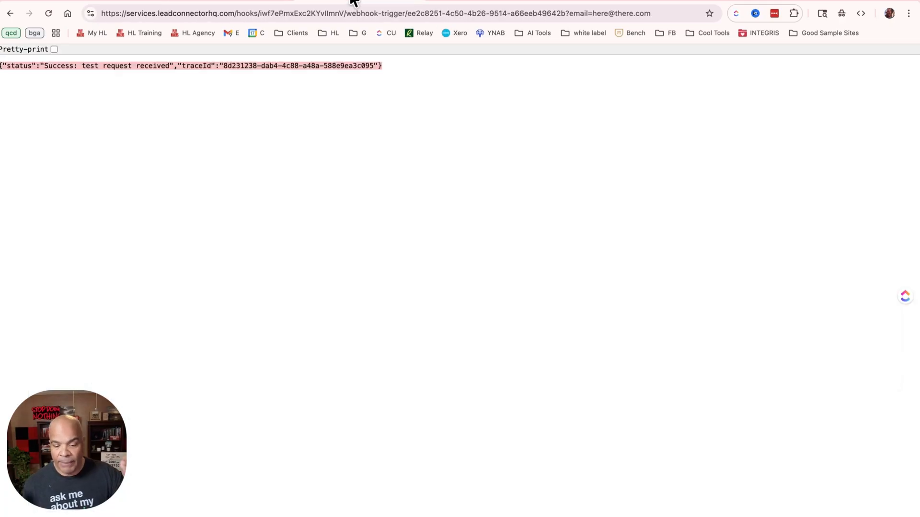
left_click(253, 3)
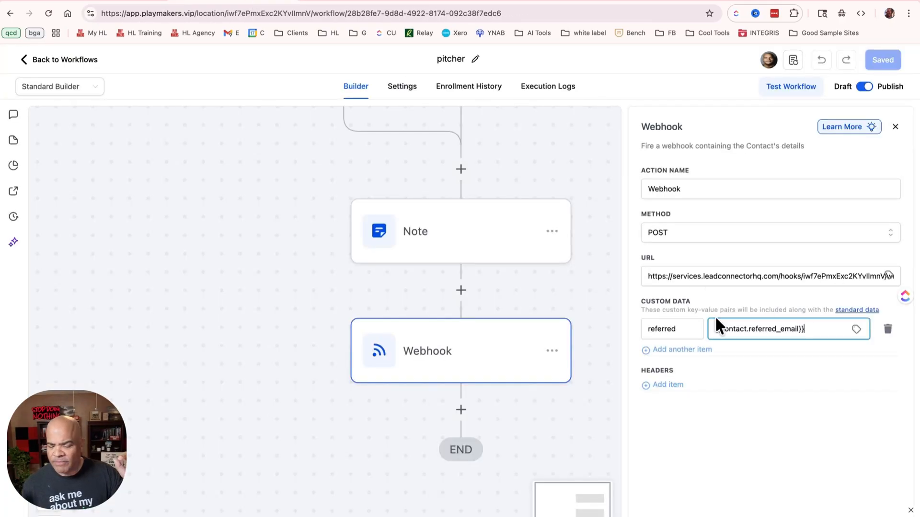
Rename the pitcher Webhook action's custom data key to email, and save the action and the workflow
left_click_drag(696, 330, 628, 330)
type("email")
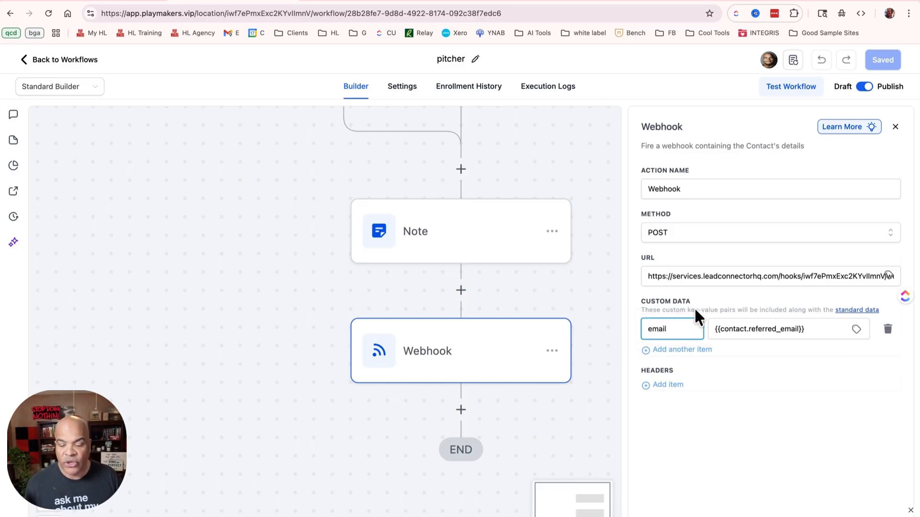
left_click_drag(827, 330, 663, 329)
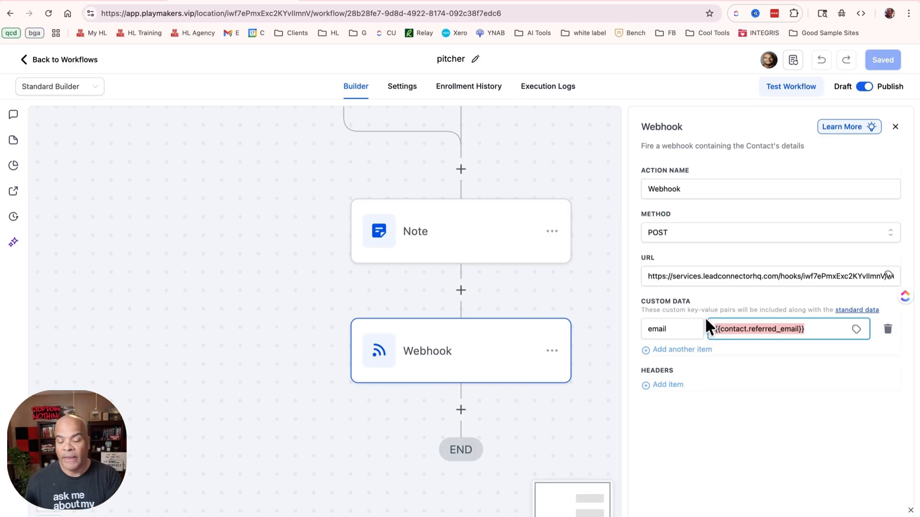
left_click(858, 501)
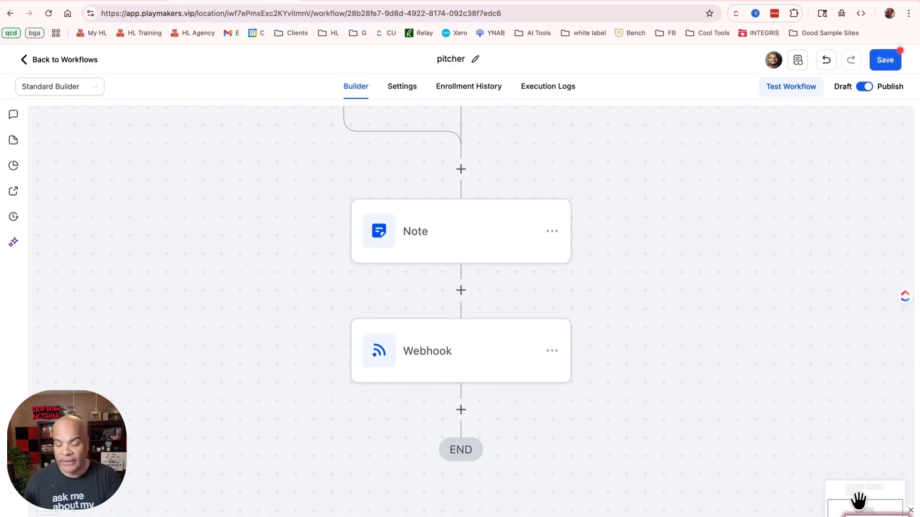
left_click(877, 59)
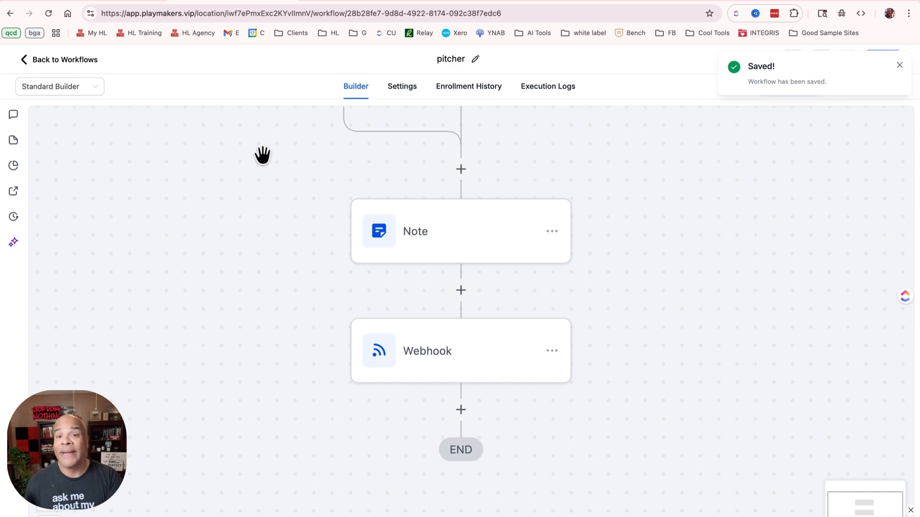
Compare the pitcher workflow's form trigger, note and webhook chain with the catcher workflow's Inbound Webhook trigger and Create Contact action
left_click(140, 3)
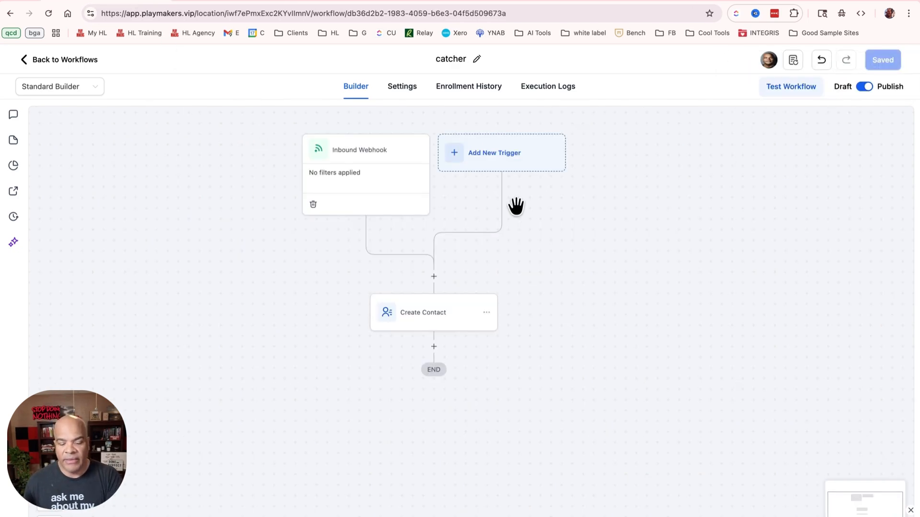
left_click(251, 4)
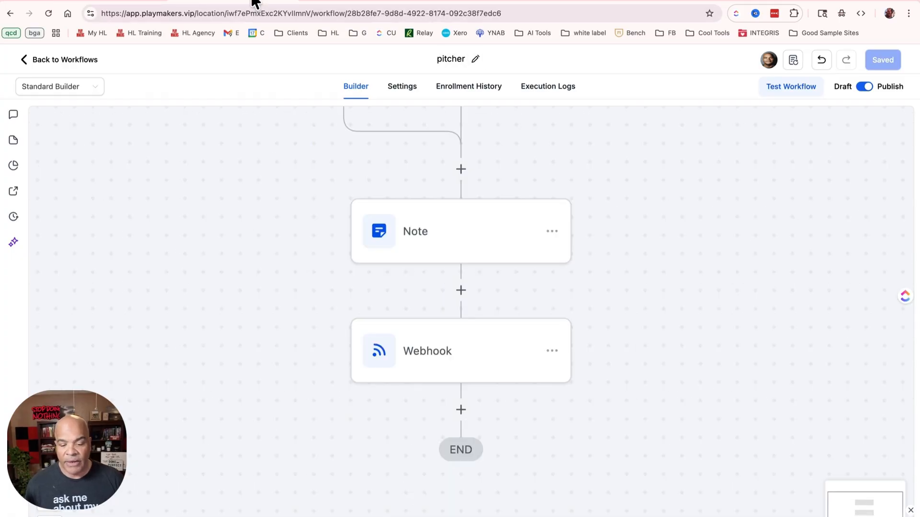
left_click_drag(624, 199, 632, 298)
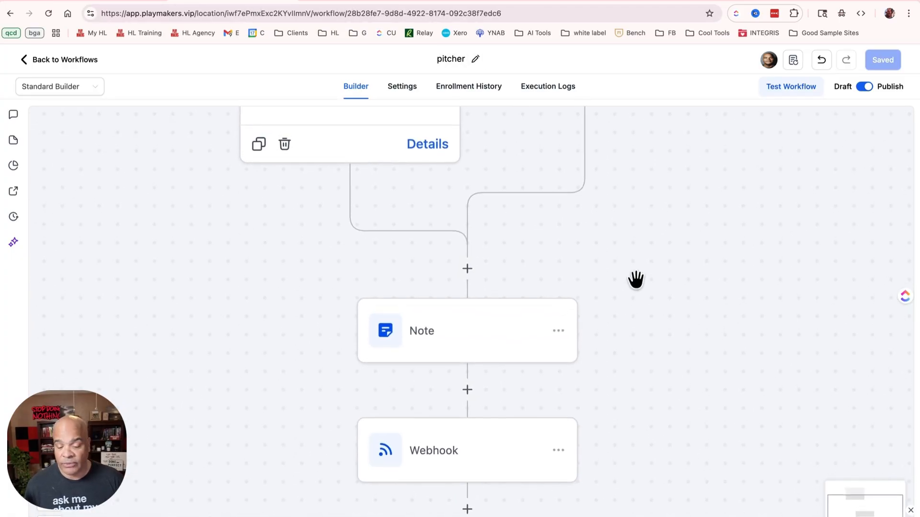
scroll(636, 280, "up", 1)
left_click(49, 498)
left_click(50, 498)
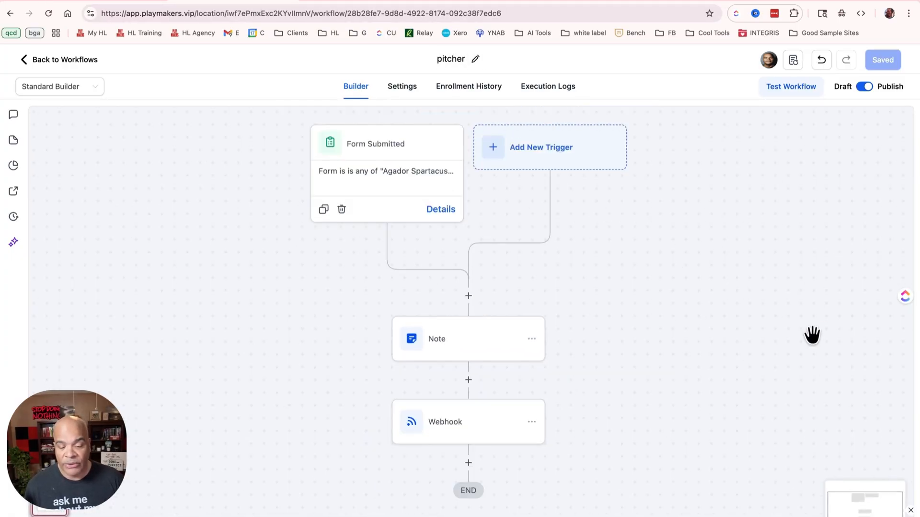
left_click_drag(772, 314, 744, 308)
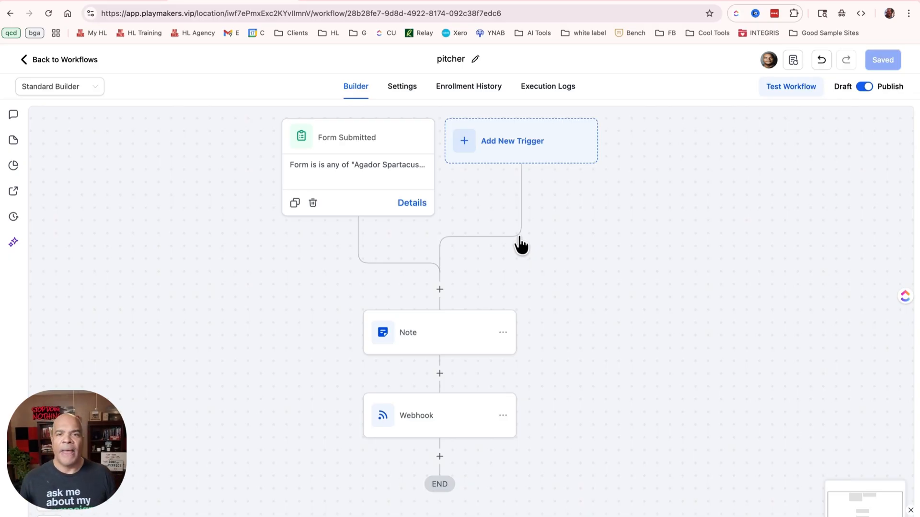
left_click(134, 2)
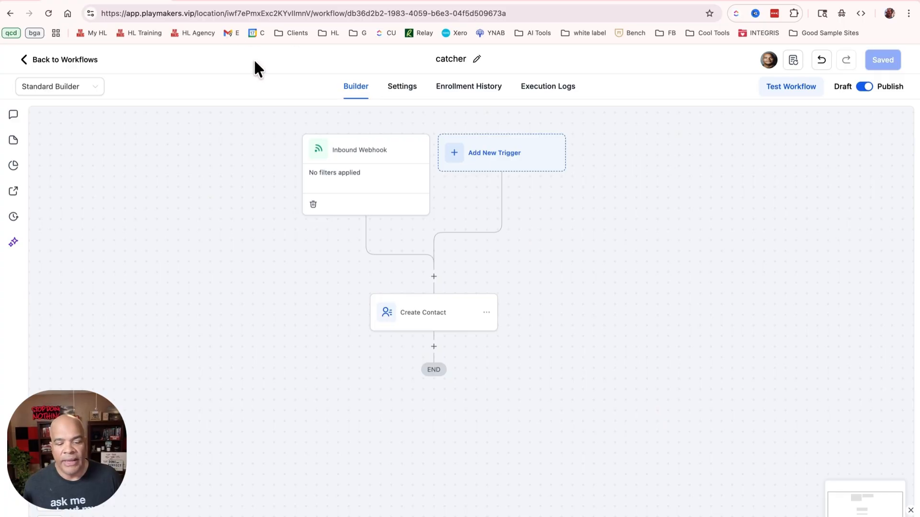
left_click(212, 1)
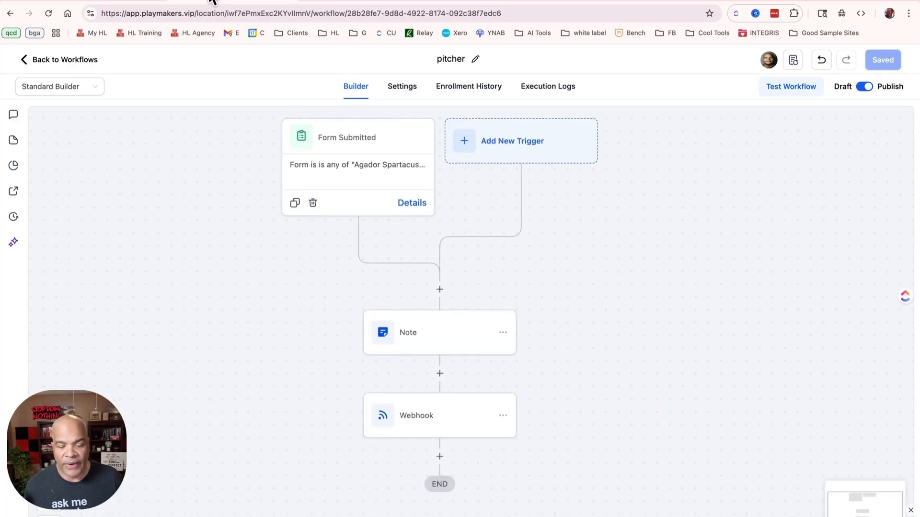